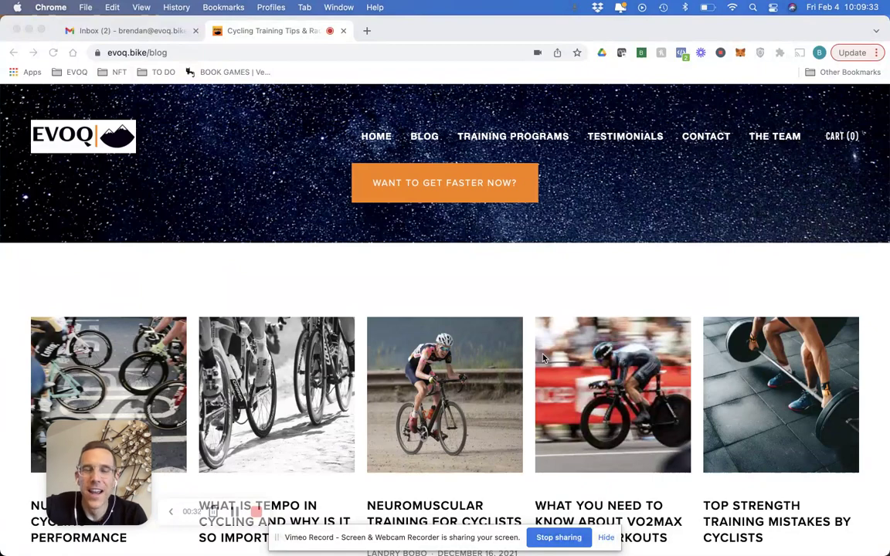
Browse the blog's article list down to the oldest posts on the page
scroll(566, 329, "down", 5)
scroll(566, 329, "down", 9)
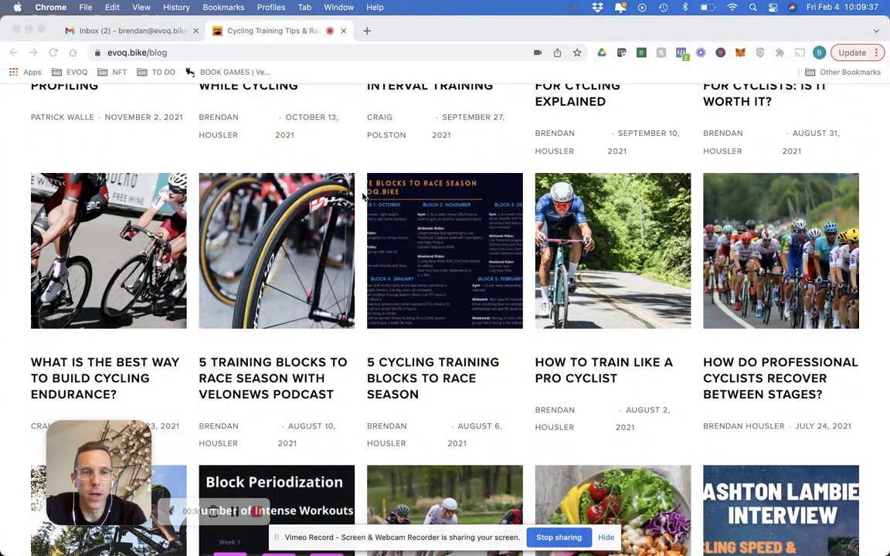
scroll(363, 194, "down", 4)
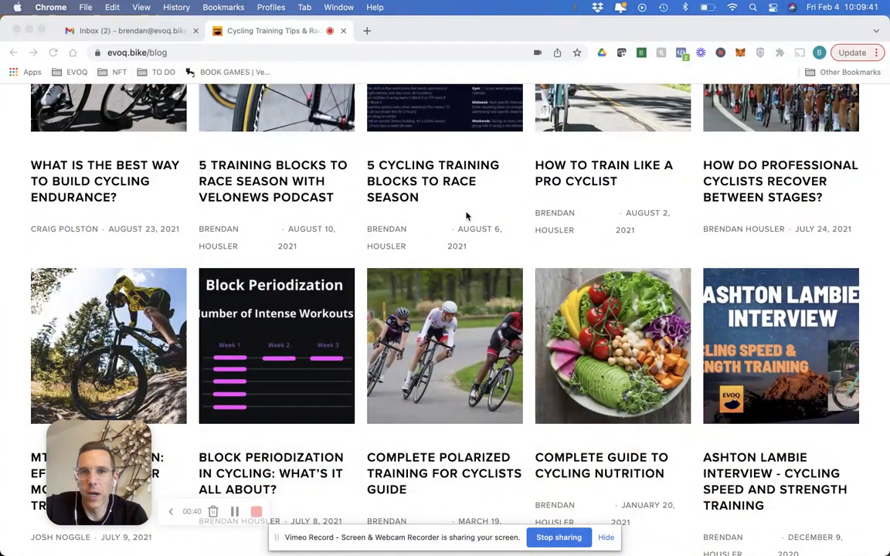
scroll(466, 215, "down", 2)
Switch to WKO5 and narrow its window to uncover the browser behind it, and move the webcam bubble aside in the browser
key("ctrl+Up")
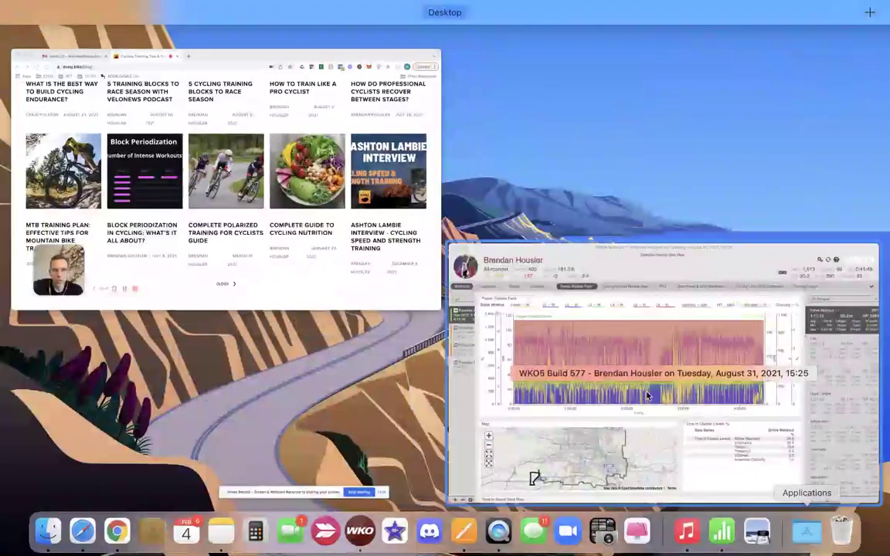
left_click(409, 332)
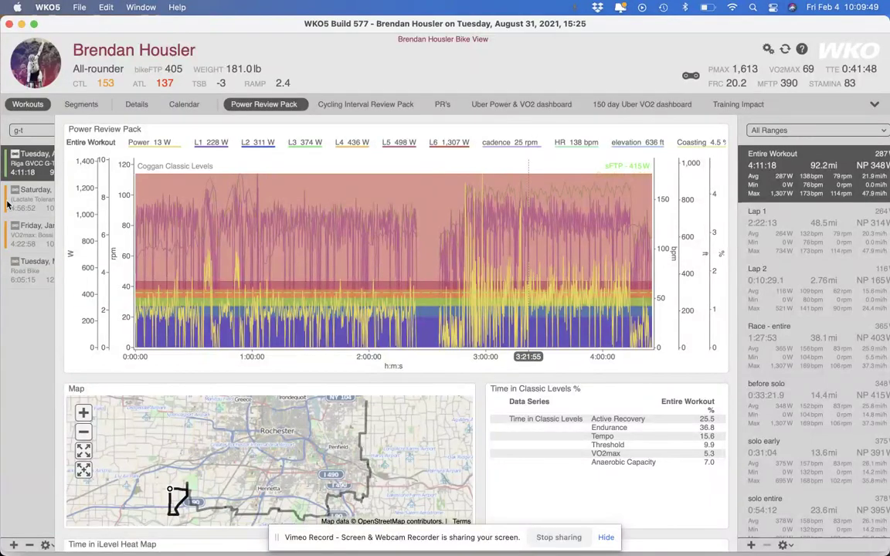
left_click_drag(2, 233, 139, 259)
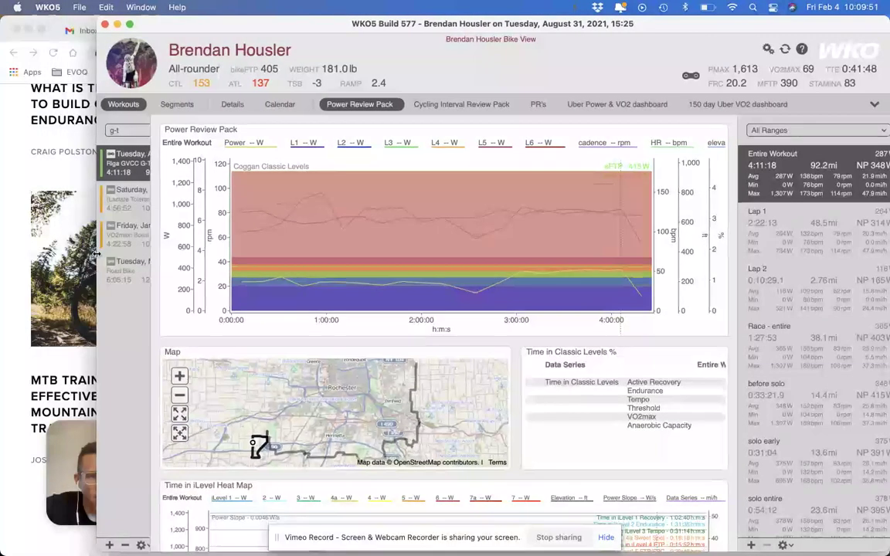
left_click(65, 446)
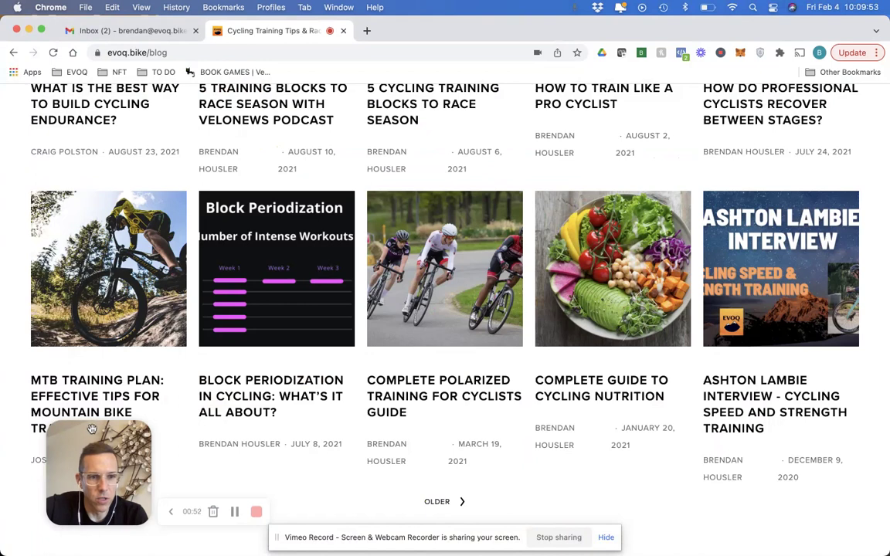
left_click_drag(81, 434, 41, 410)
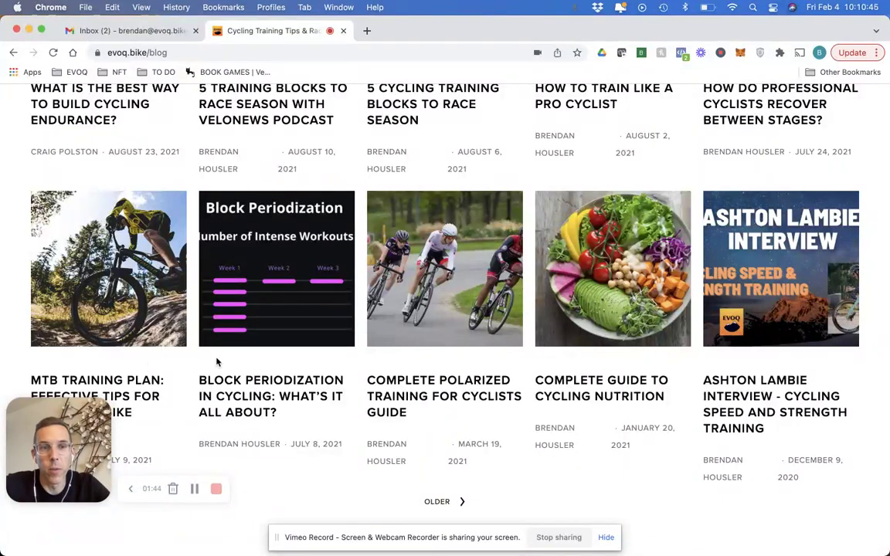
Switch to WKO5, select the Race - entire range and bring its Time in iLevel Heat Map into view
scroll(218, 362, "up", 4)
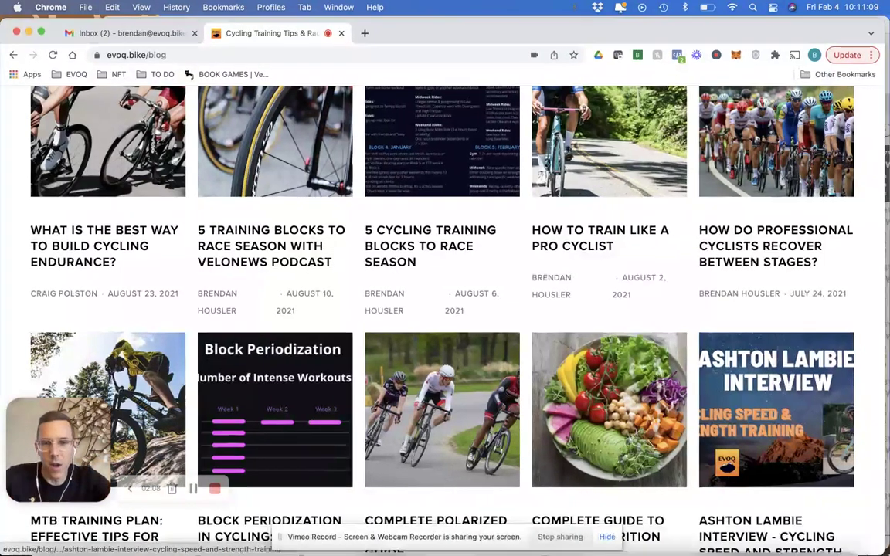
key("ctrl+Up")
left_click(523, 262)
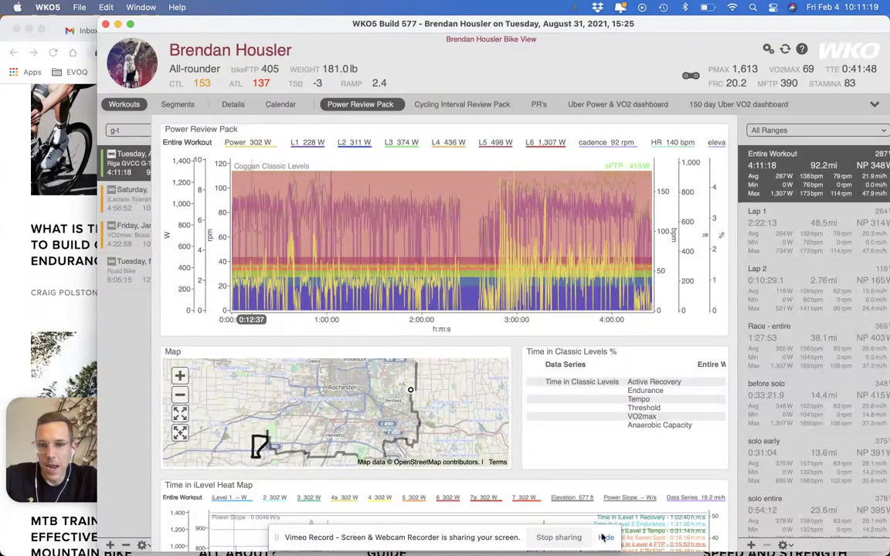
key("super+Tab")
key("ctrl+Up")
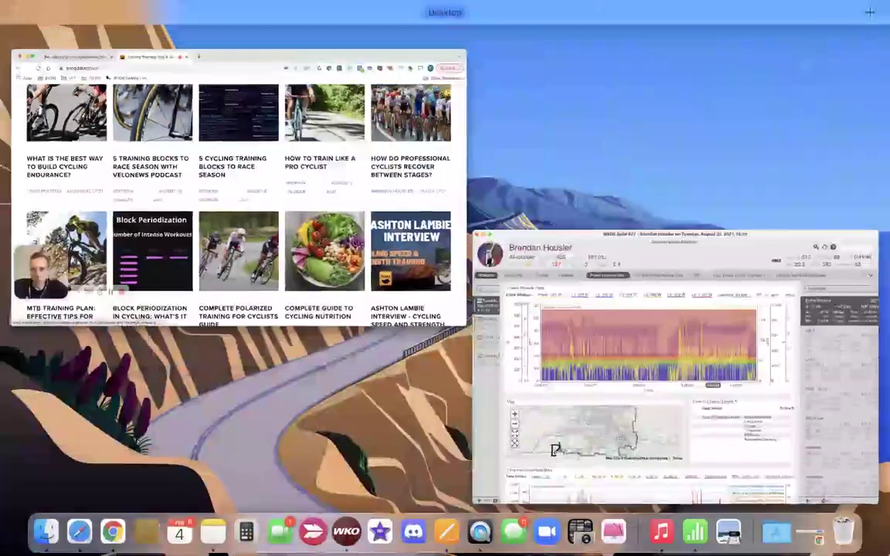
left_click(787, 232)
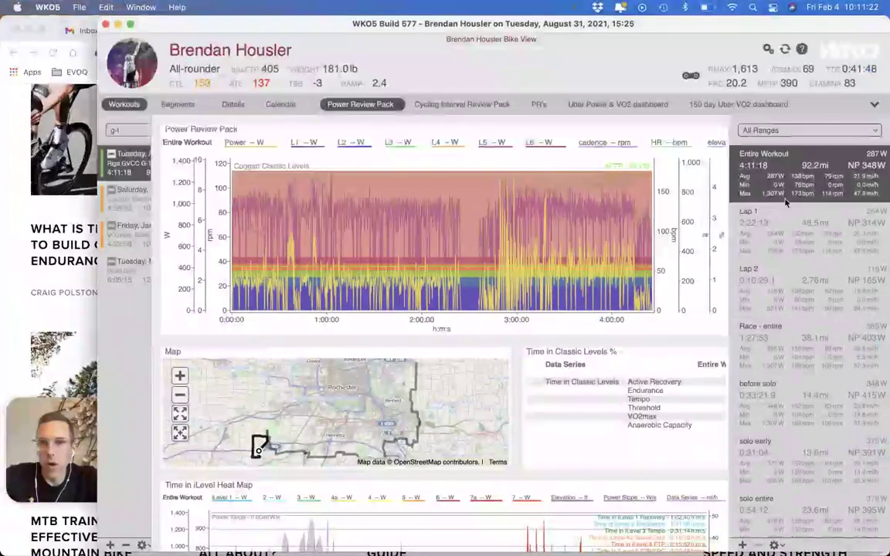
left_click(800, 354)
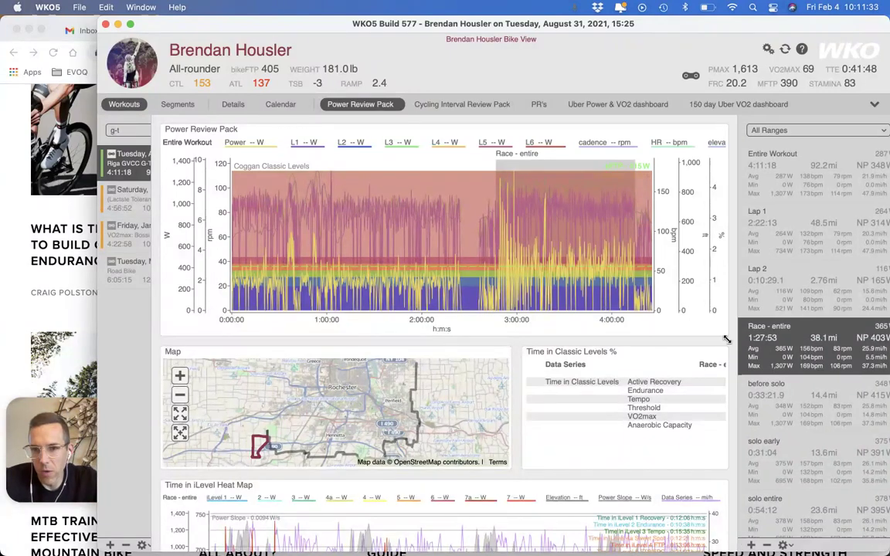
scroll(734, 337, "down", 5)
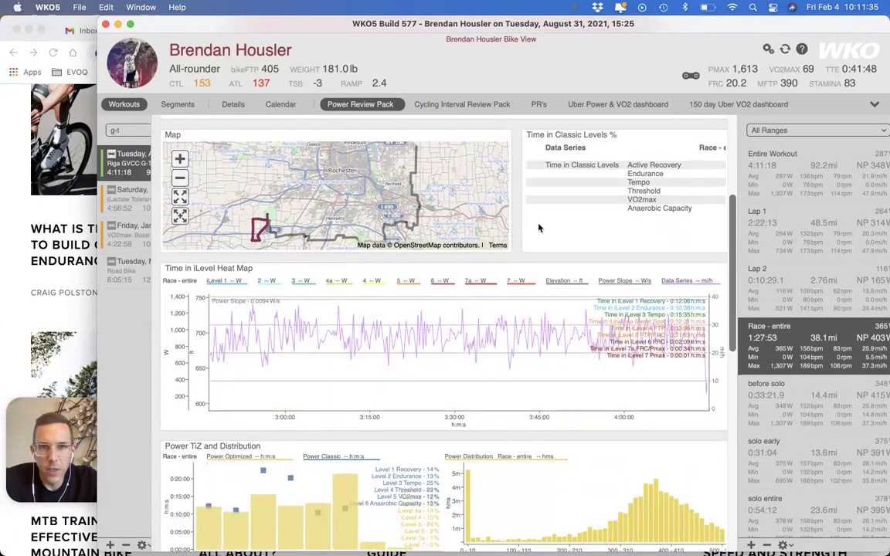
left_click(566, 282)
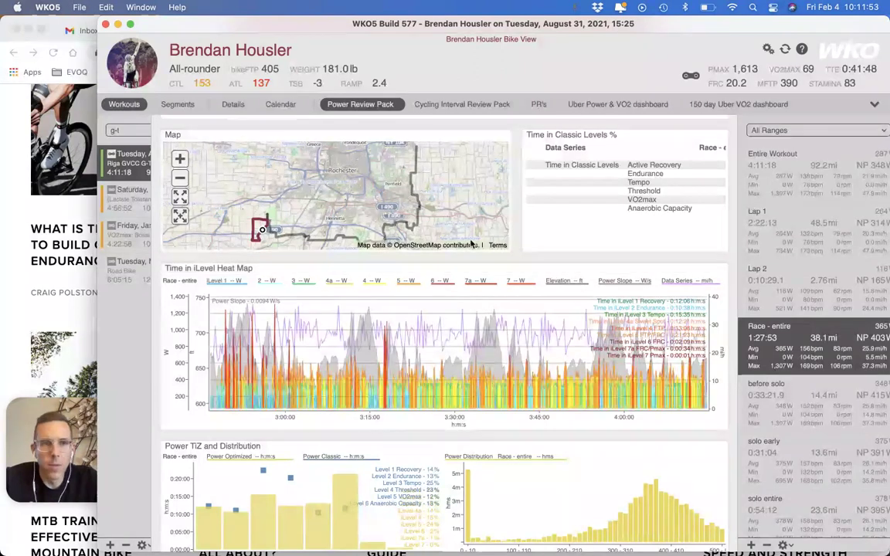
Widen the WKO5 window across the screen and open the Tuesday, August 31, 2021 workout
left_click(95, 236)
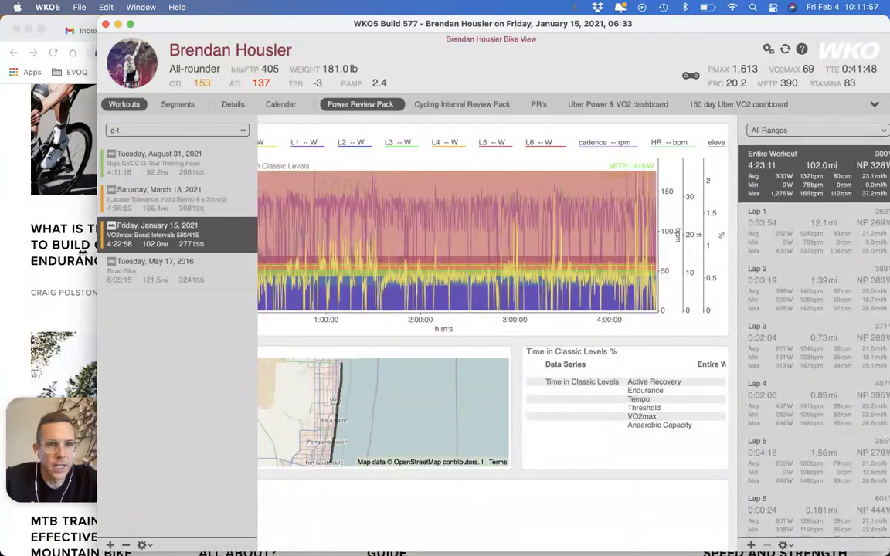
left_click_drag(96, 251, 1, 245)
left_click(51, 178)
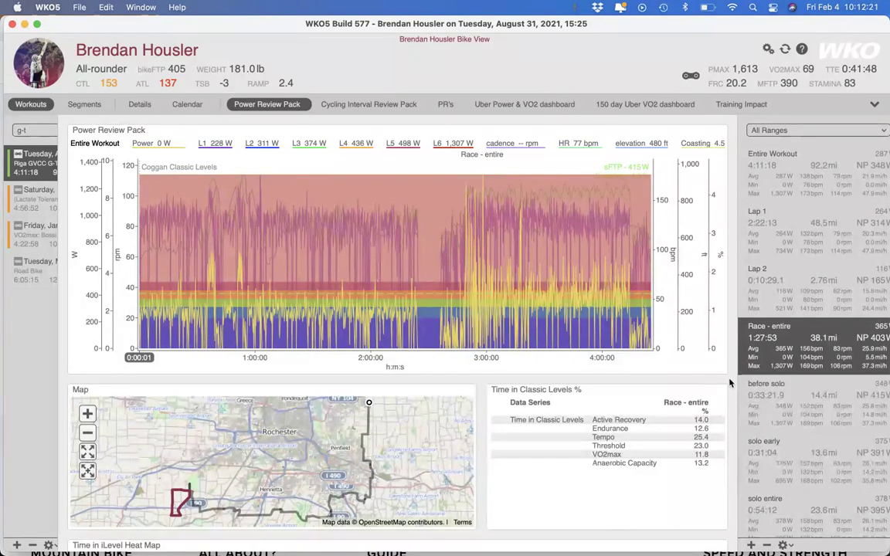
Examine the route map, Time in Classic Levels and Time in iLevel Heat Map for the Race - entire range
scroll(730, 383, "down", 5)
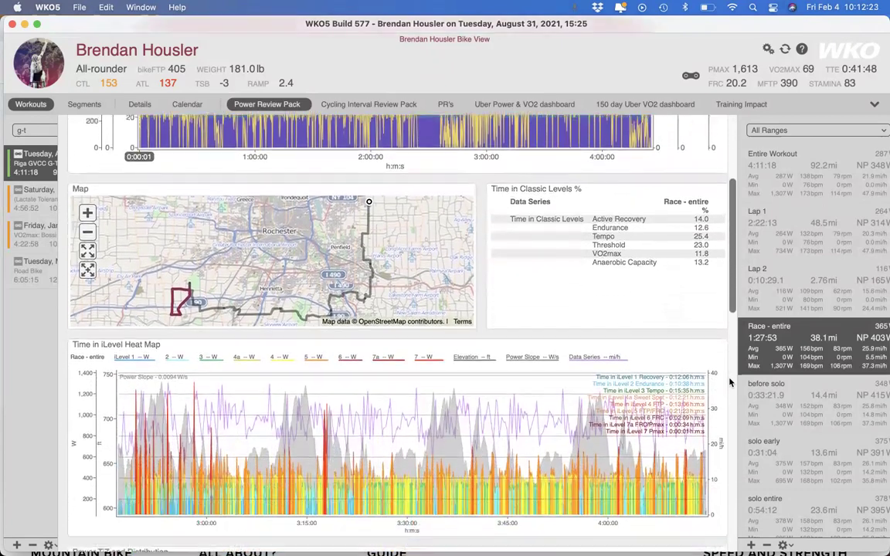
scroll(729, 382, "down", 2)
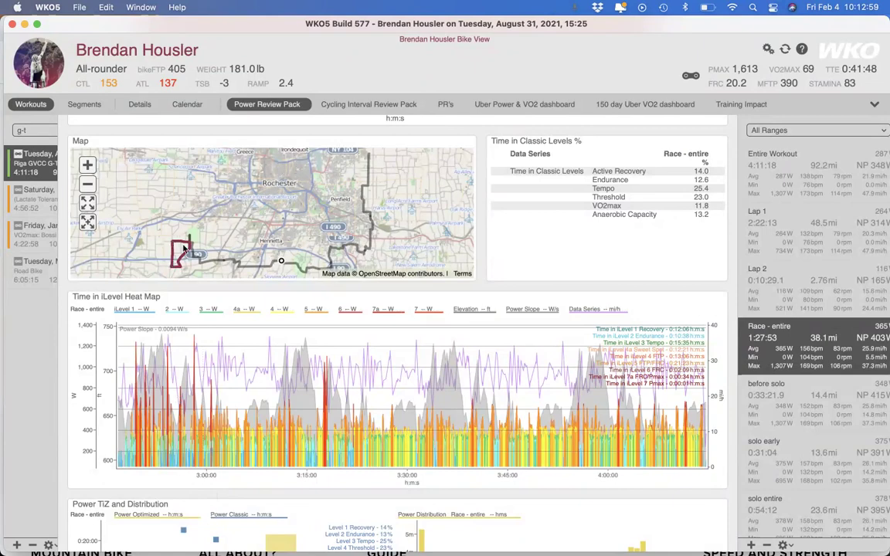
mouse_move(120, 311)
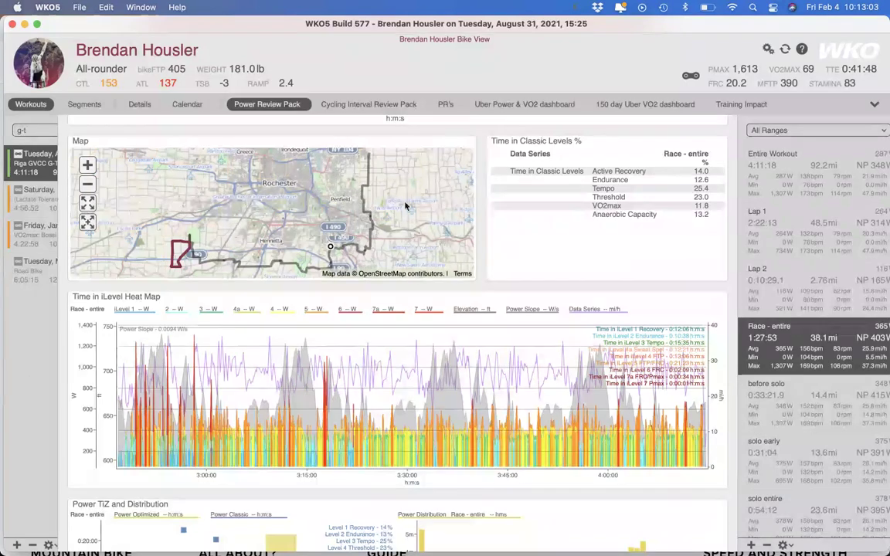
Compare the before solo range with Race - entire, ending with before solo highlighted on the Power Review Pack chart
left_click(771, 400)
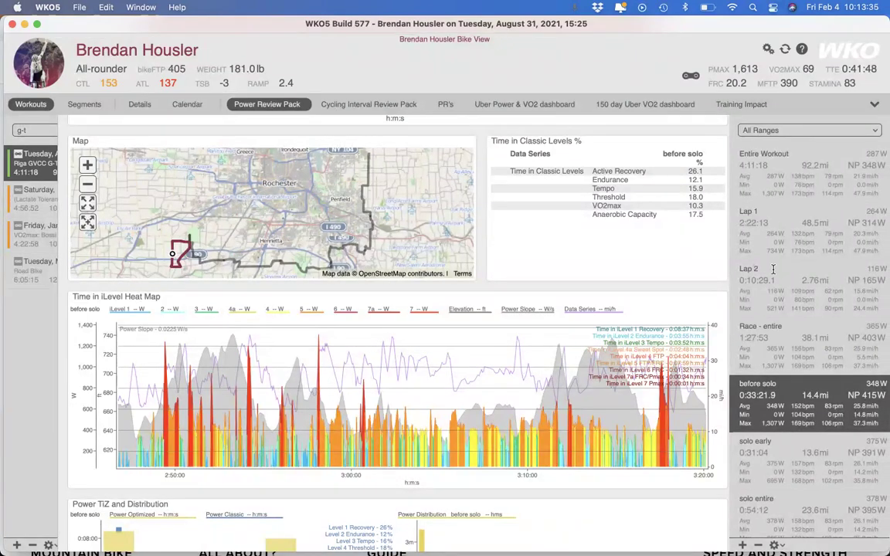
left_click(780, 344)
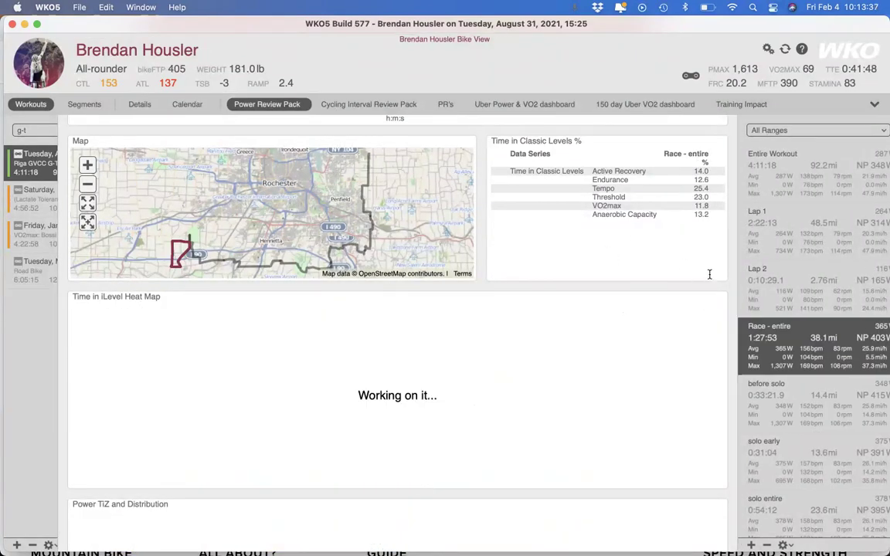
scroll(730, 260, "up", 5)
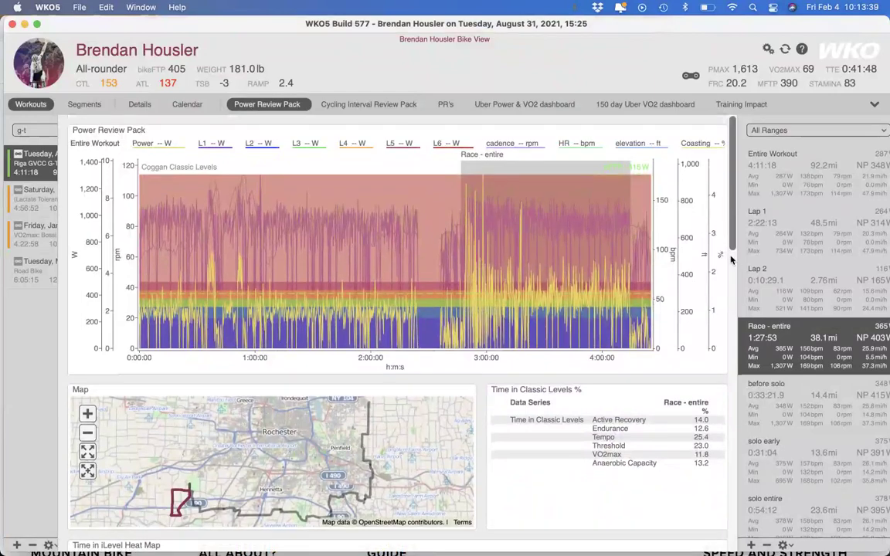
left_click(787, 399)
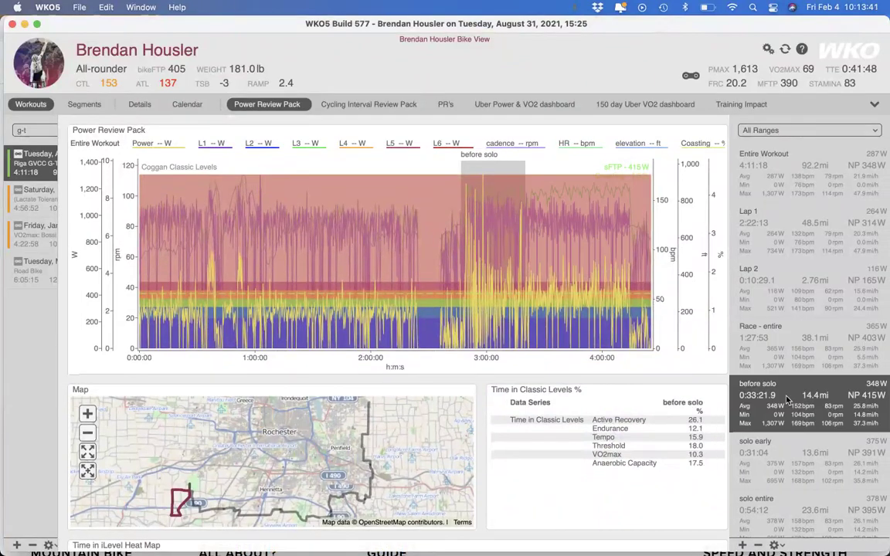
scroll(786, 399, "left", 2)
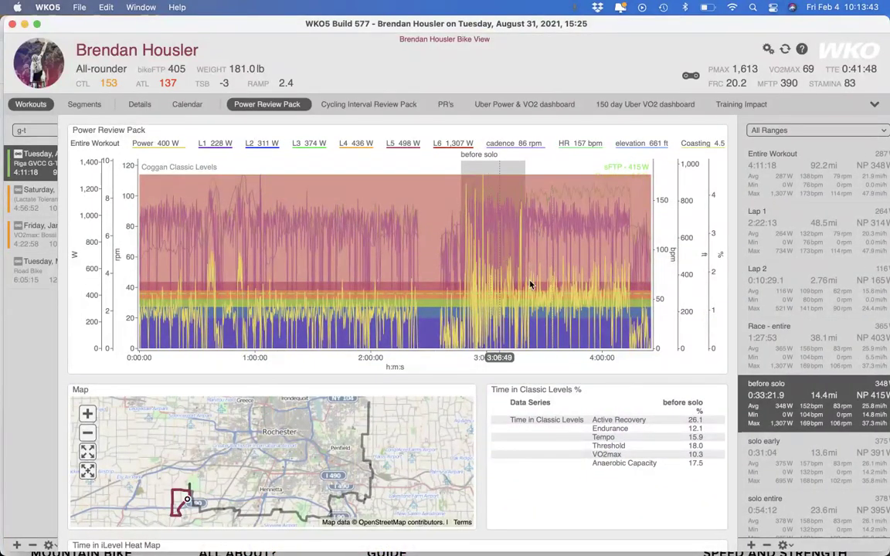
Review the solo early, solo entire, solo end and Lap 4 ranges on the power chart, finishing on solo early
left_click(770, 456)
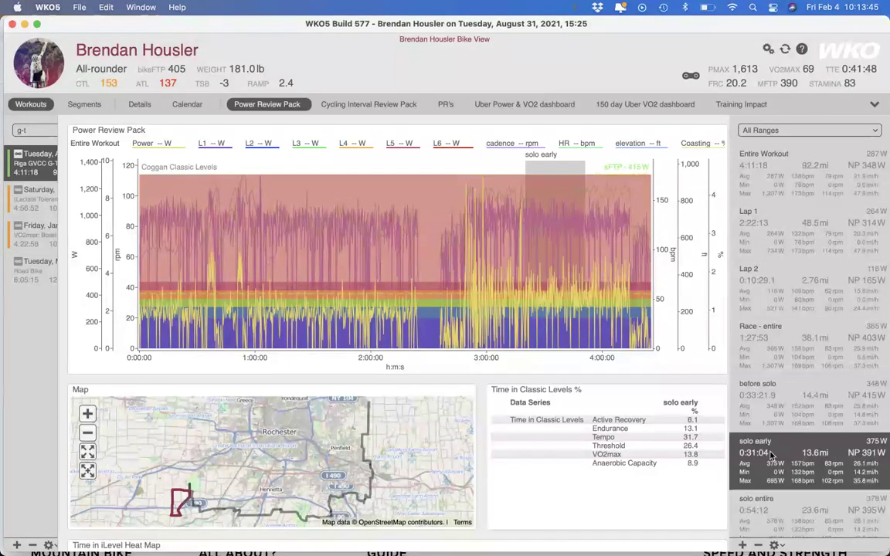
scroll(770, 456, "down", 3)
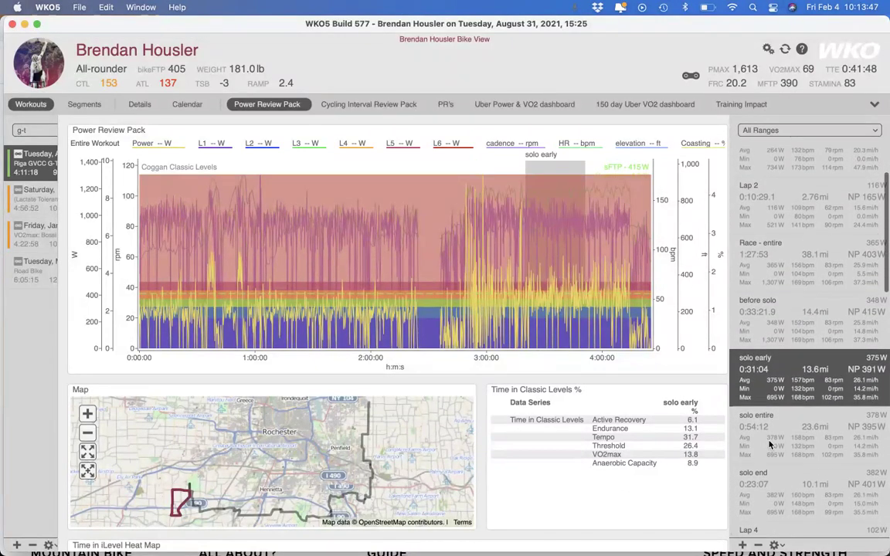
left_click(766, 492)
left_click(764, 435)
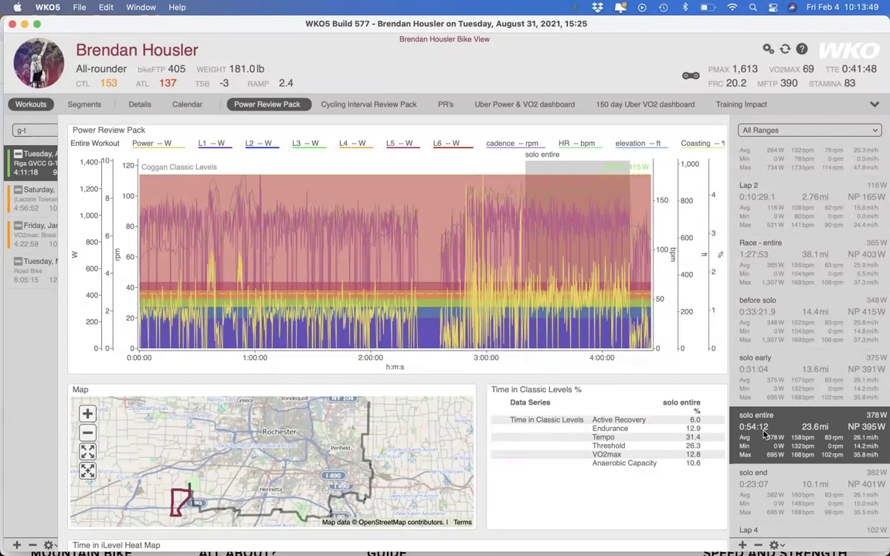
left_click(766, 369)
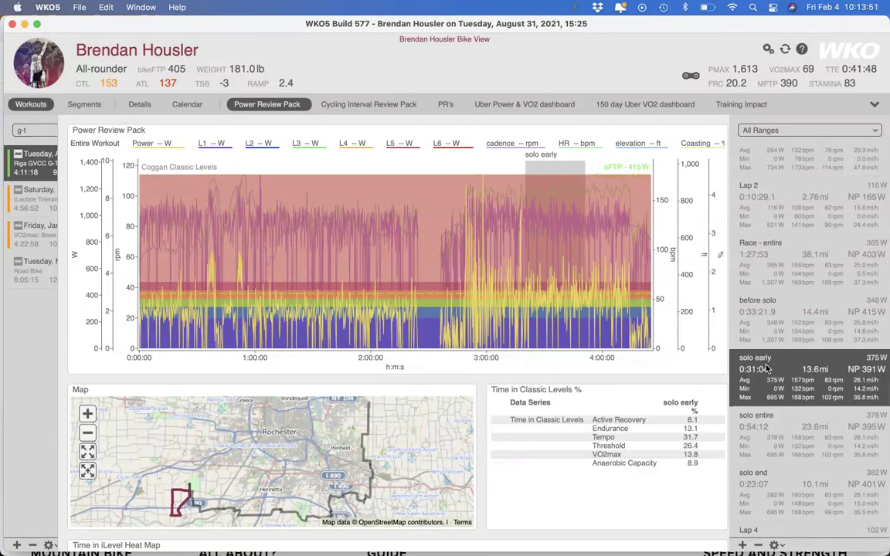
left_click(790, 483)
scroll(790, 482, "down", 3)
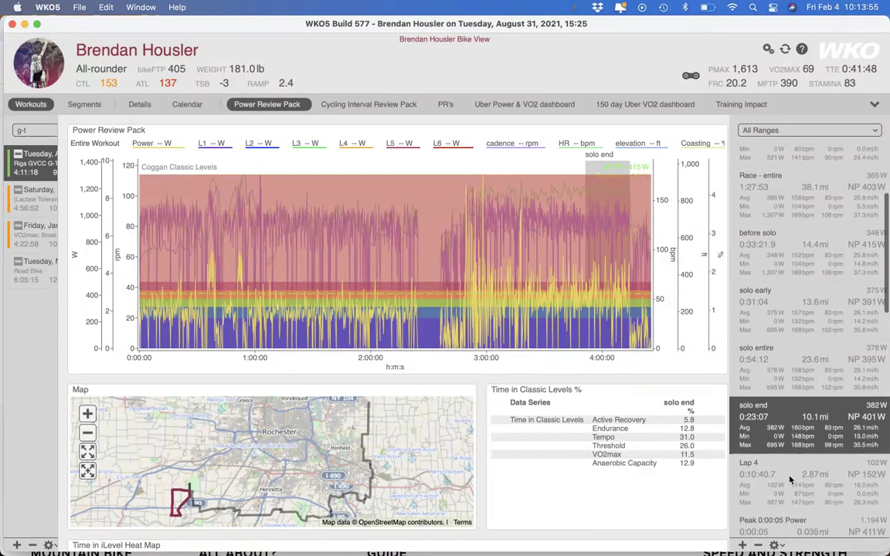
left_click(789, 480)
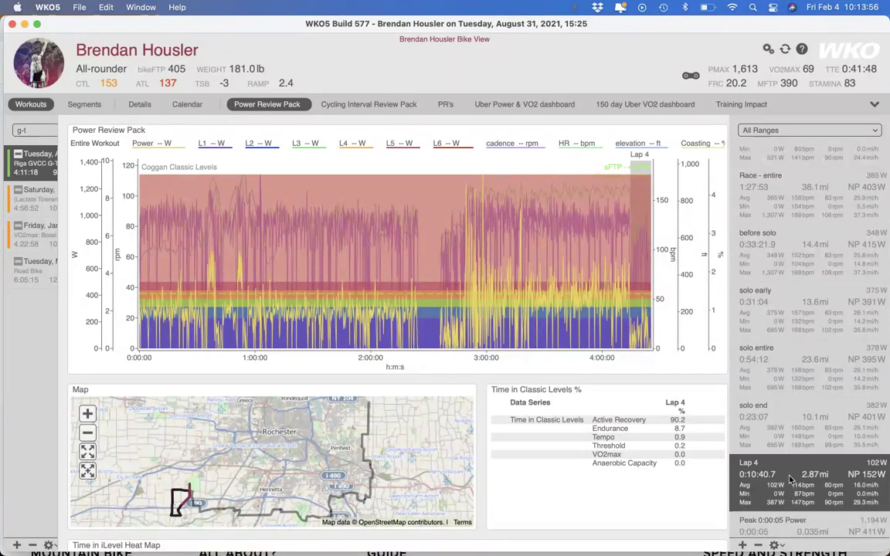
left_click(777, 311)
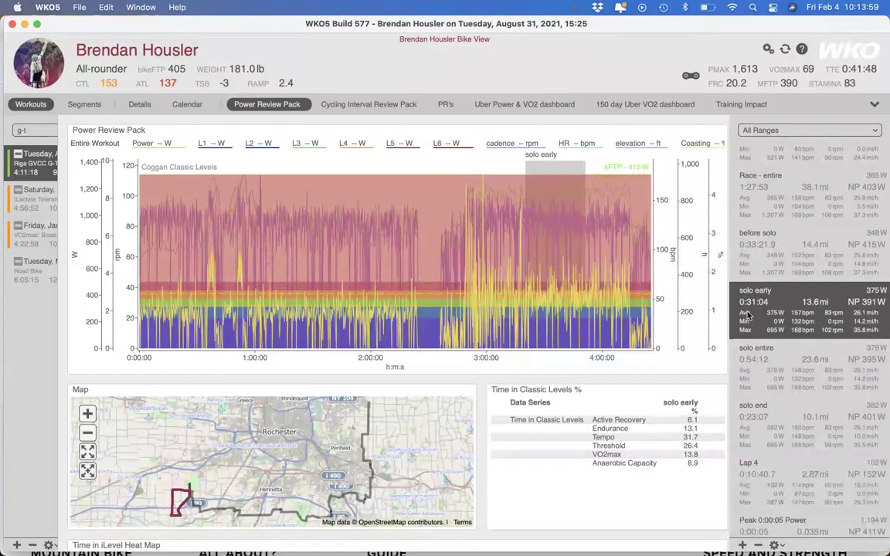
Switch to the browser window showing the cycling blog
key("ctrl+Up")
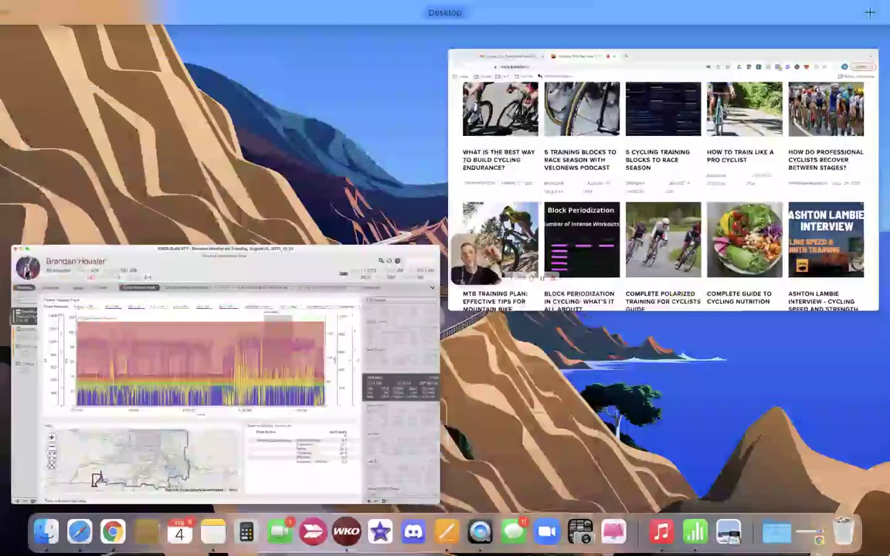
left_click(460, 302)
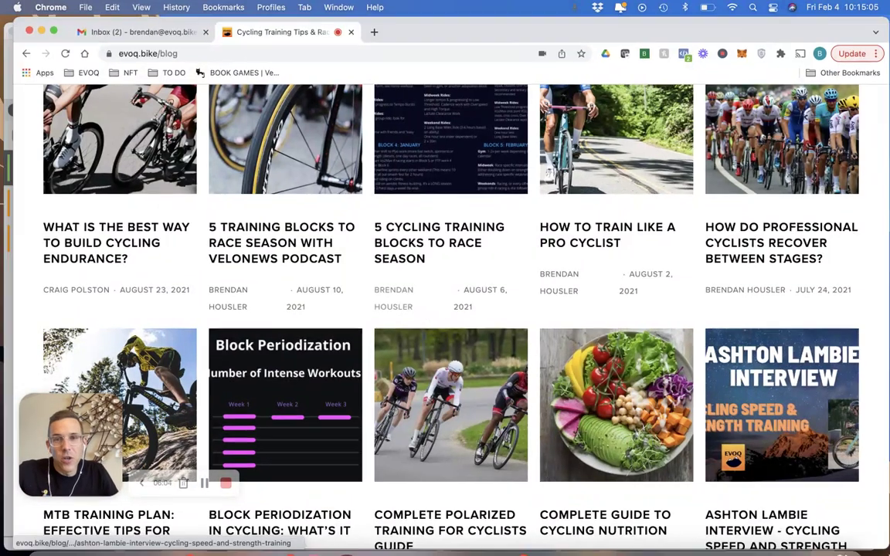
Return to WKO5 and bring the solo early range's Time in iLevel Heat Map into view
key("ctrl+Up")
left_click(379, 437)
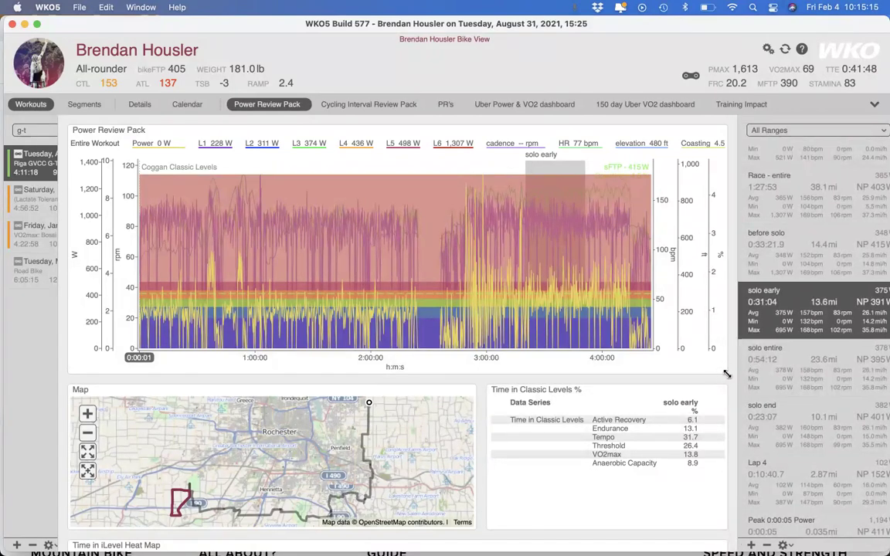
scroll(733, 377, "down", 5)
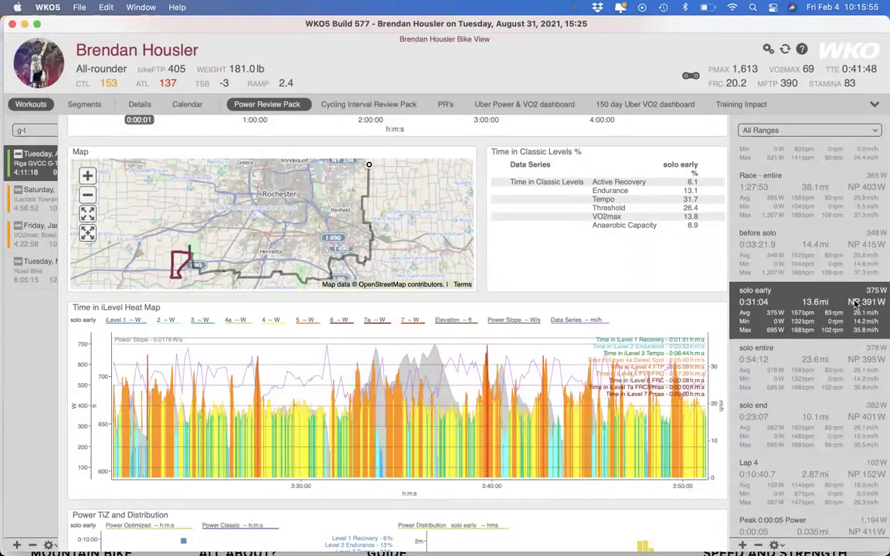
Compare the before solo and solo early ranges on the Time in iLevel Heat Map, and switch to the cycling blog in Chrome
left_click(790, 252)
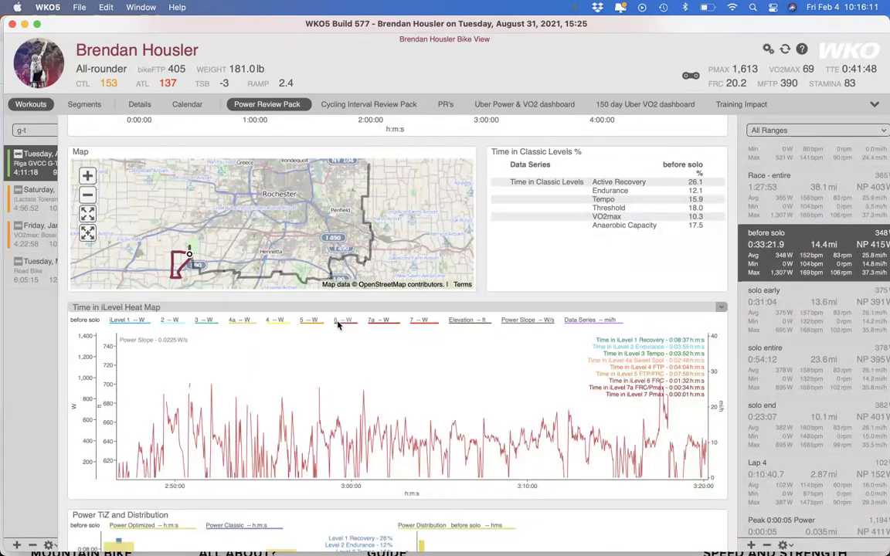
left_click(782, 318)
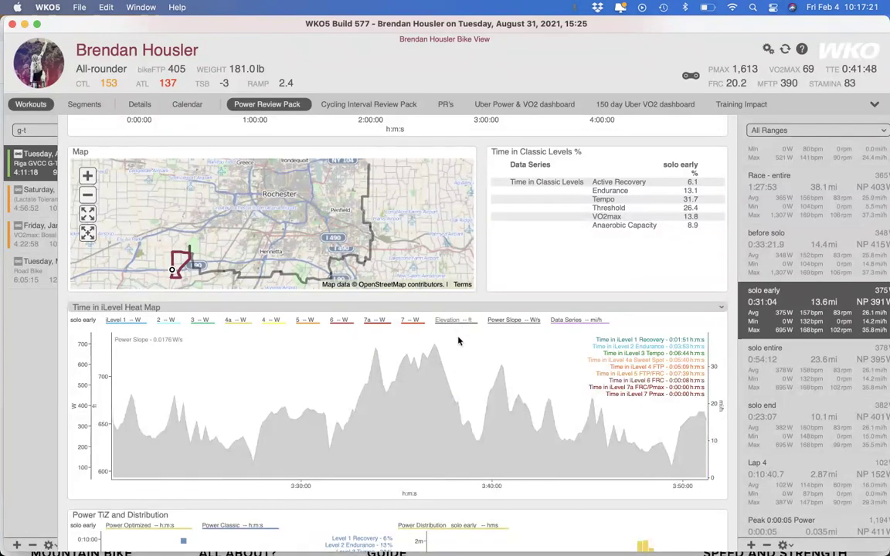
key("ctrl+Up")
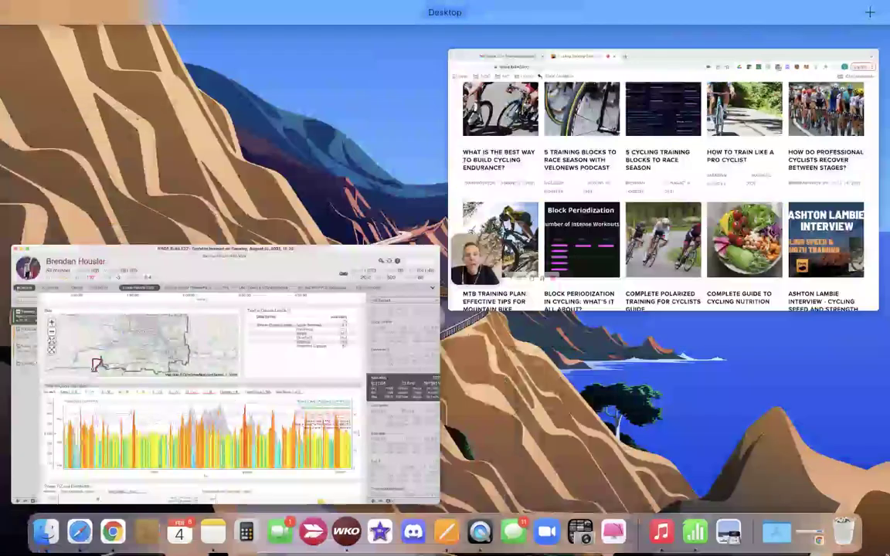
left_click(647, 176)
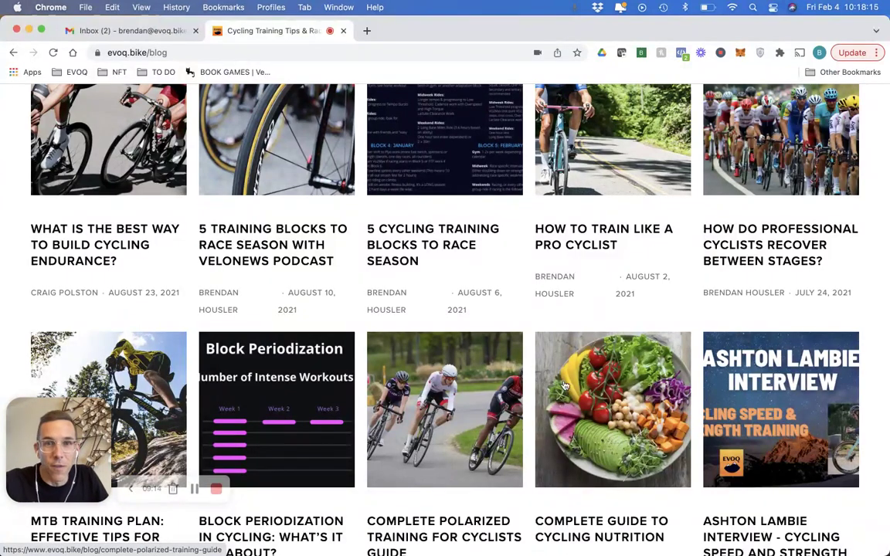
Return to WKO5 and examine the solo end range on the Time in iLevel Heat Map, isolating its Elevation series
key("ctrl+Up")
left_click(430, 397)
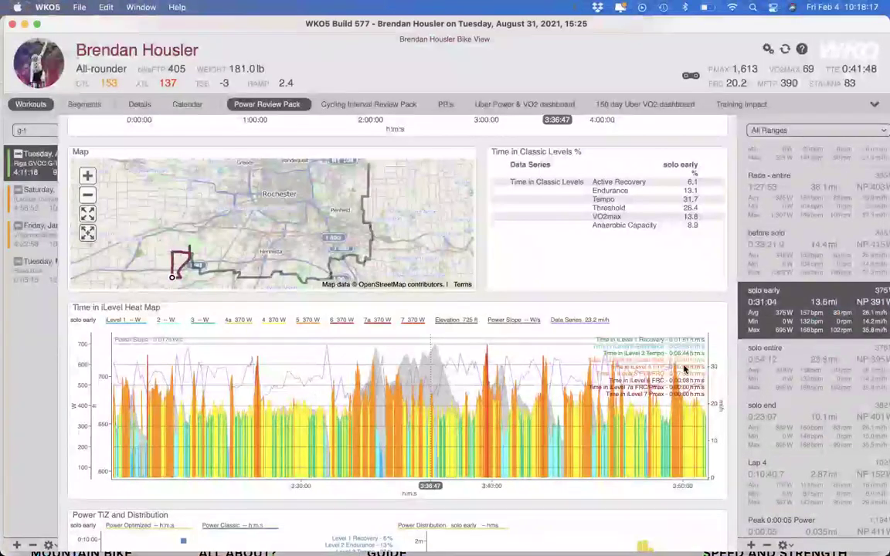
left_click(781, 429)
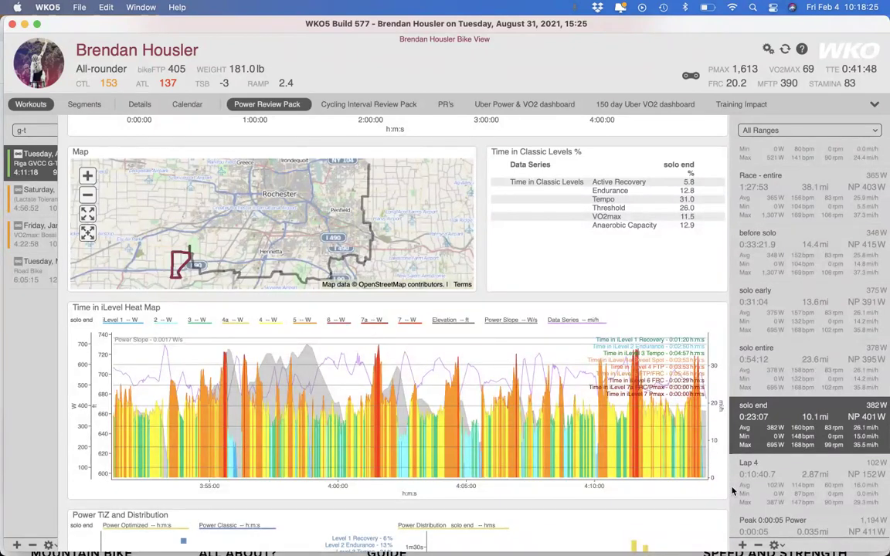
scroll(734, 495, "left", 2)
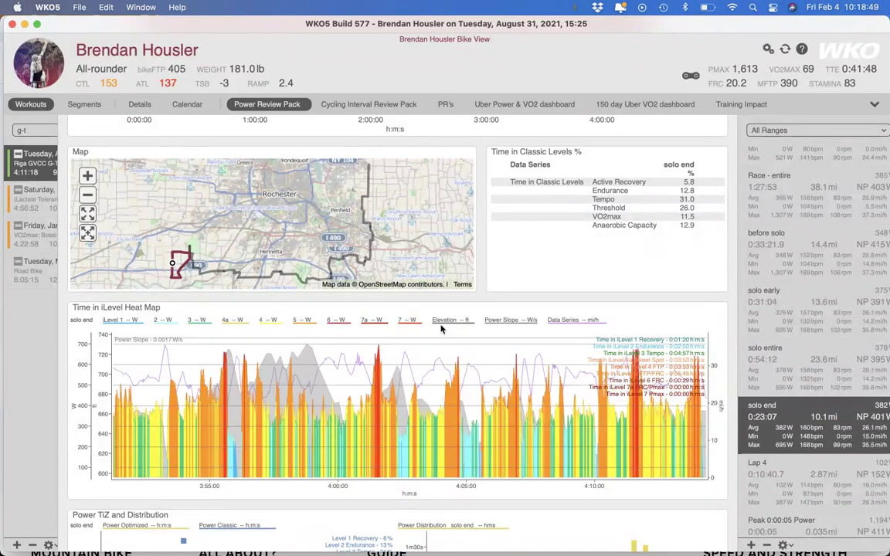
left_click(441, 329)
left_click(443, 326)
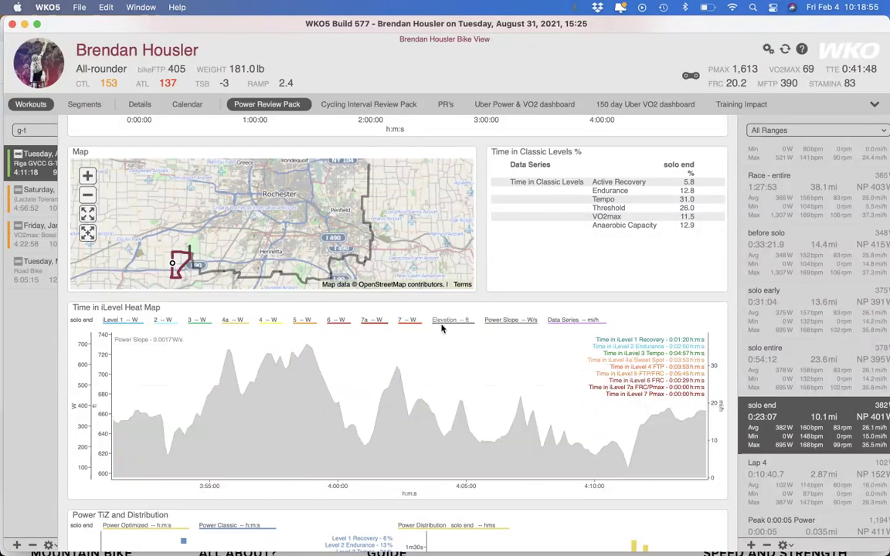
Visit the cycling blog in Chrome, and return to WKO5 to display the solo entire range on the Time in iLevel Heat Map
key("ctrl+Up")
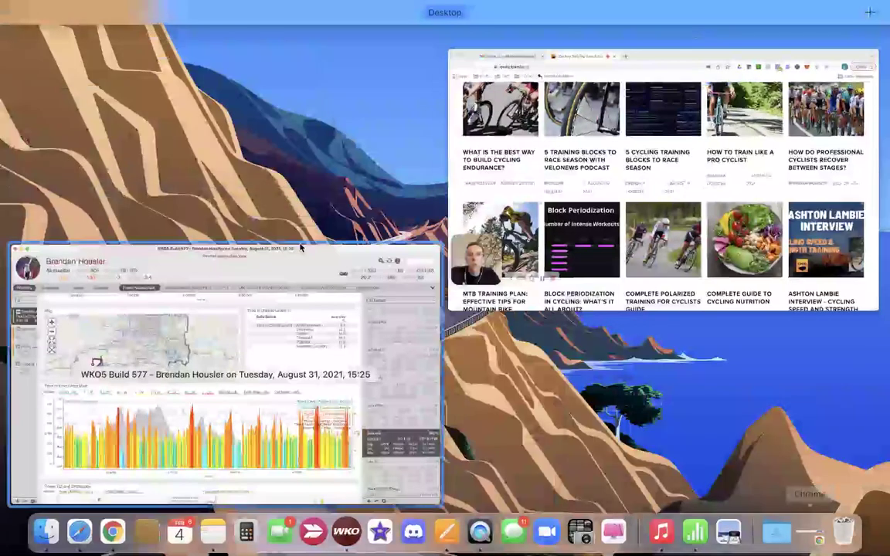
left_click(473, 199)
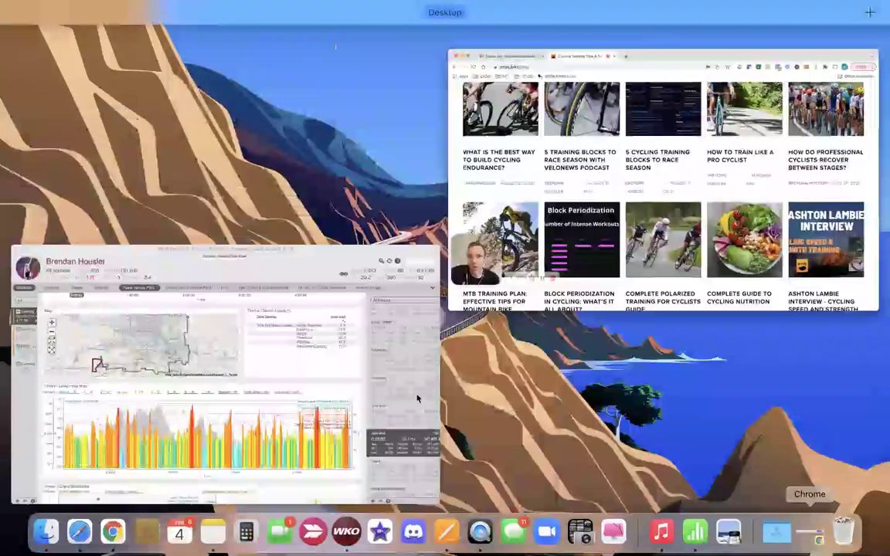
left_click(232, 363)
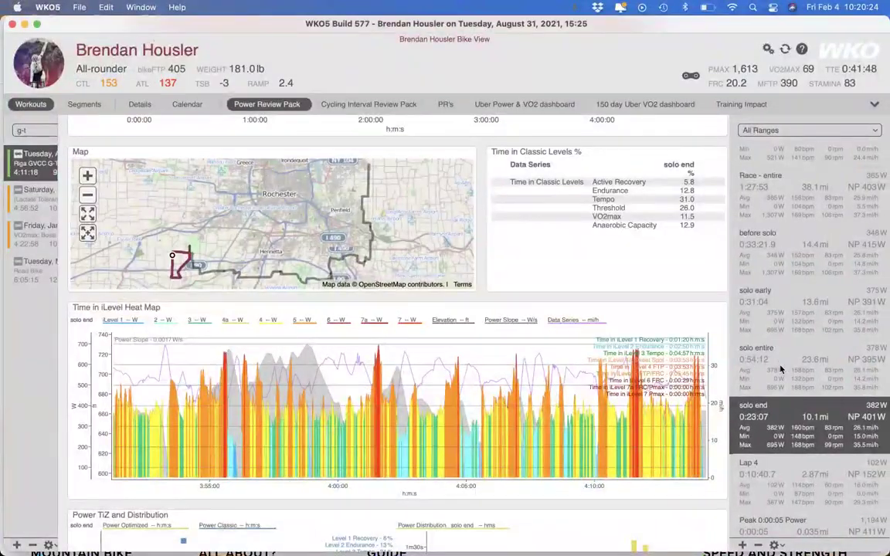
left_click(779, 374)
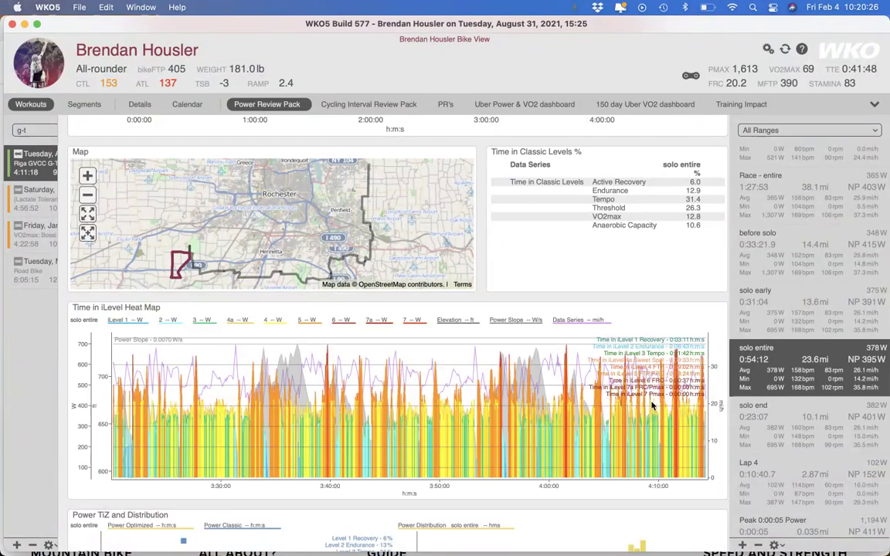
Bring up the cycling blog in Chrome again and go back to the solo entire heat map in WKO5
key("ctrl+Up")
left_click(557, 242)
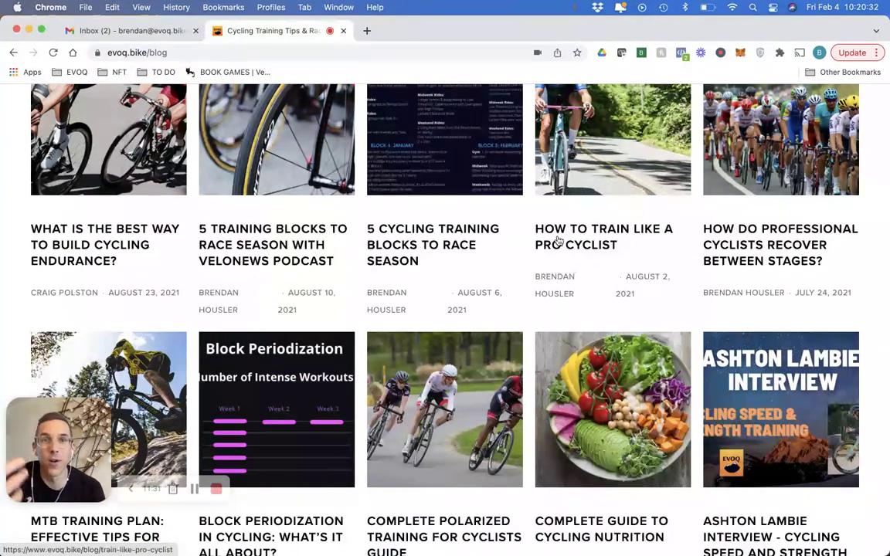
key("ctrl+Up")
left_click(346, 378)
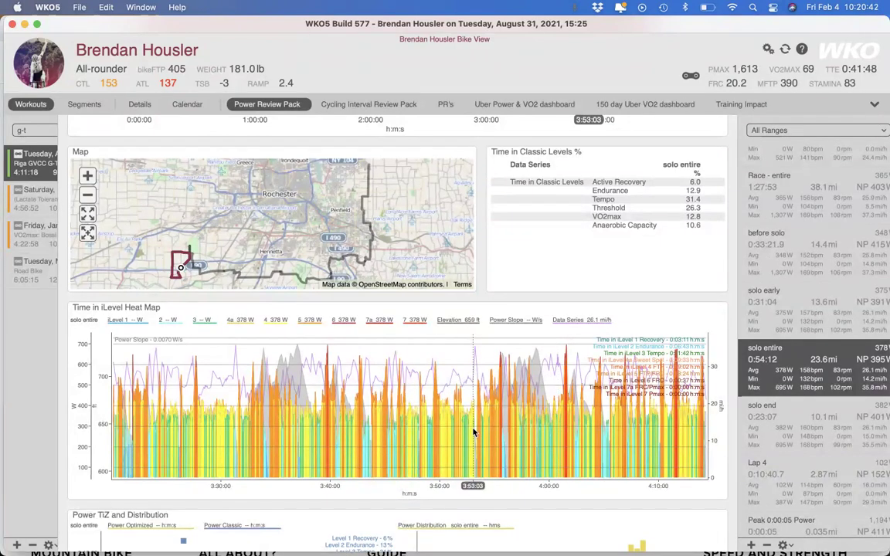
Zoom to the Entire Workout range and review its Time in iLevel Heat Map
scroll(780, 231, "up", 10)
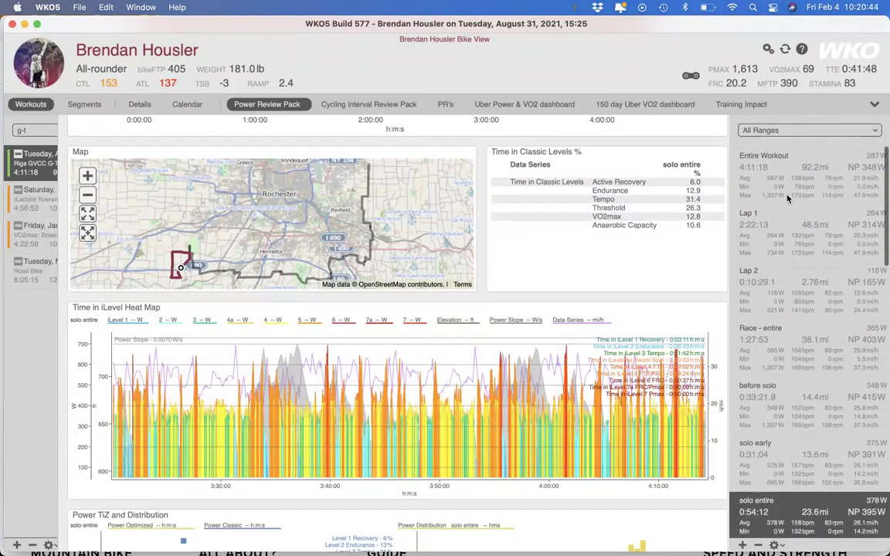
right_click(775, 171)
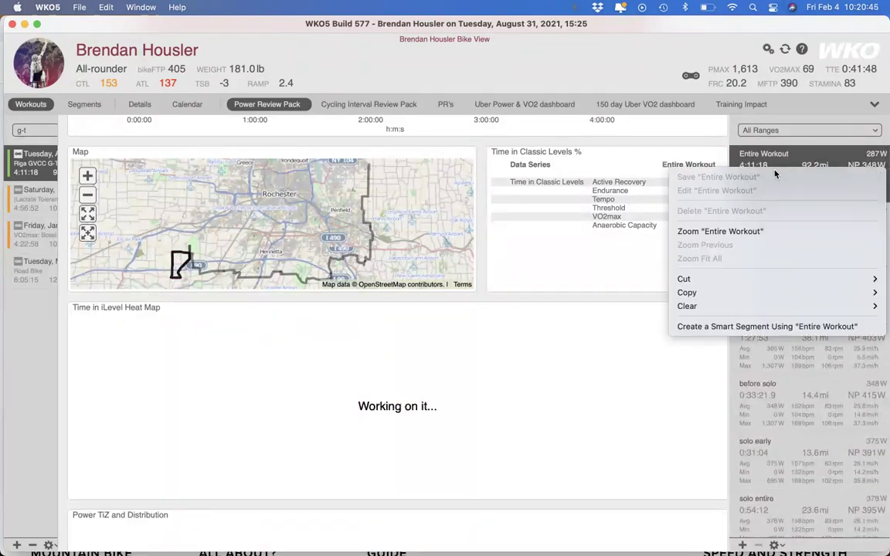
left_click(720, 231)
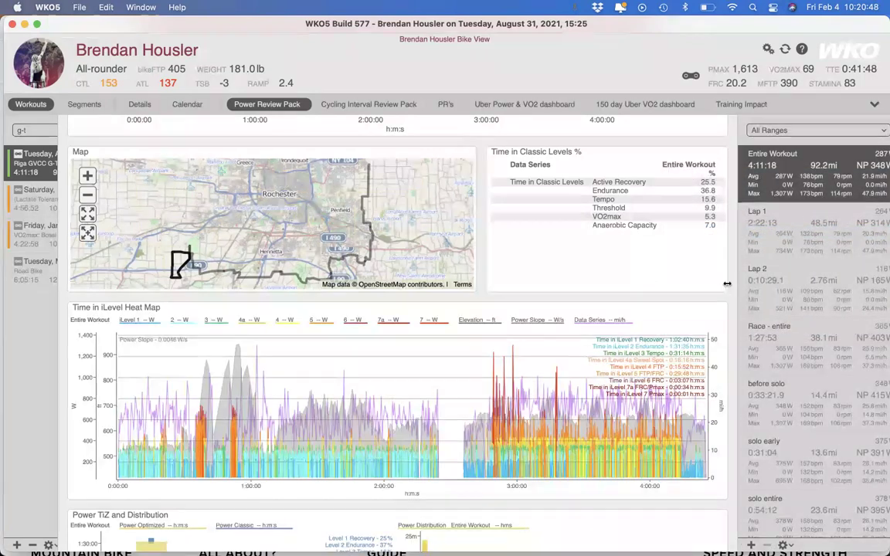
scroll(711, 311, "up", 1)
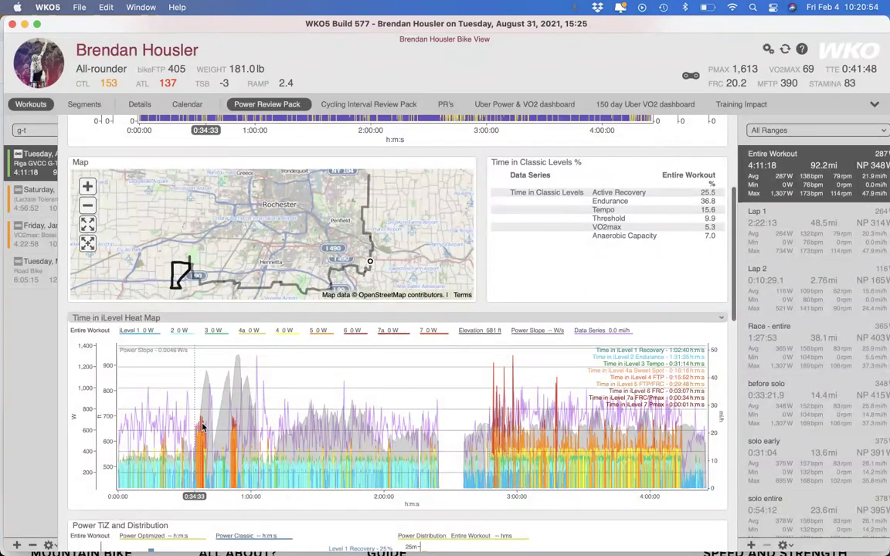
Switch from WKO5 to the Chrome window showing the cycling blog
key("ctrl+Up")
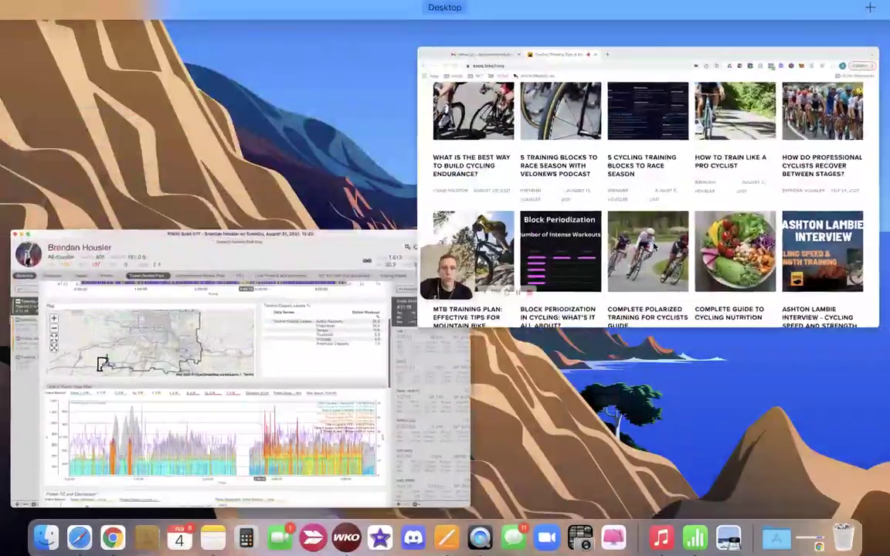
left_click(654, 247)
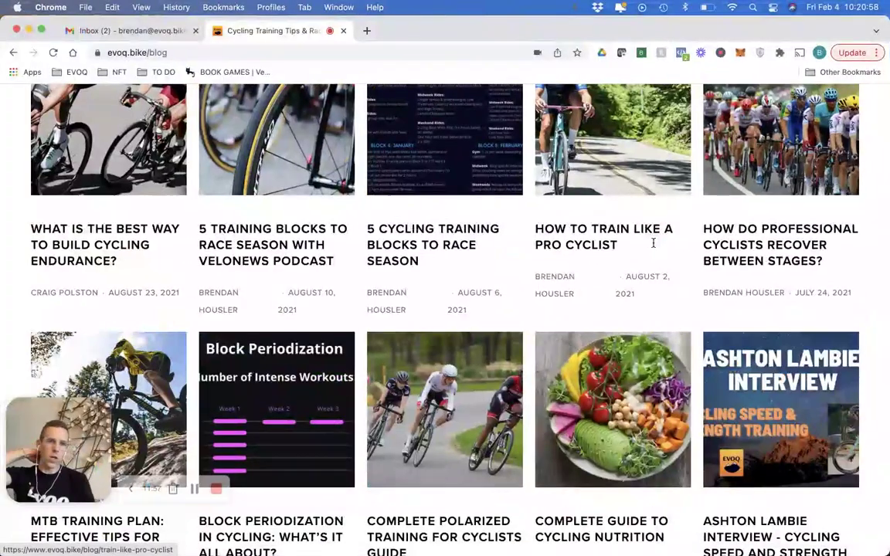